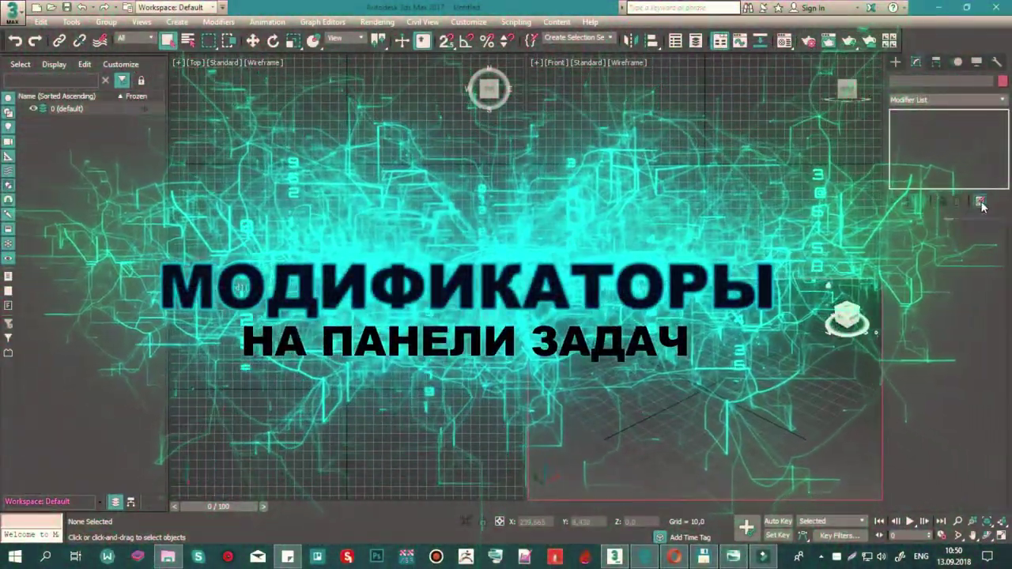
# Turn on Show Buttons for the modifier set, then open Configure Modifier Sets
pyautogui.click(981, 202)
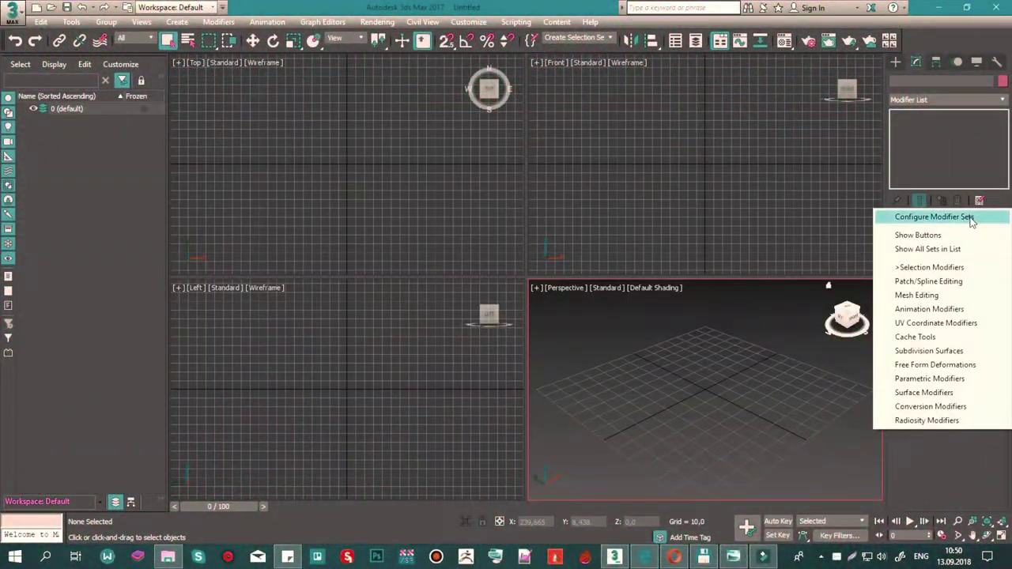
pyautogui.click(955, 235)
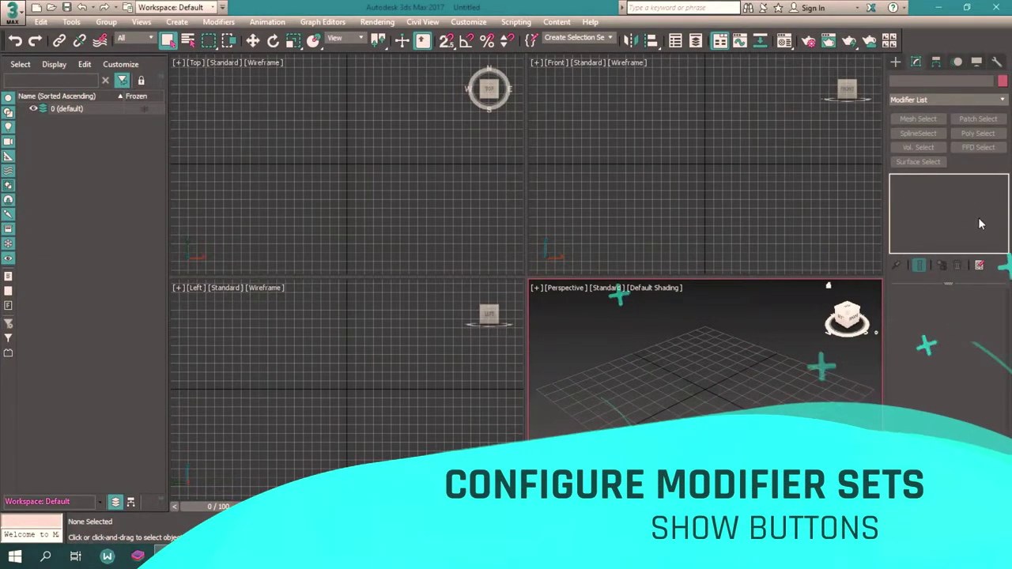
pyautogui.click(979, 266)
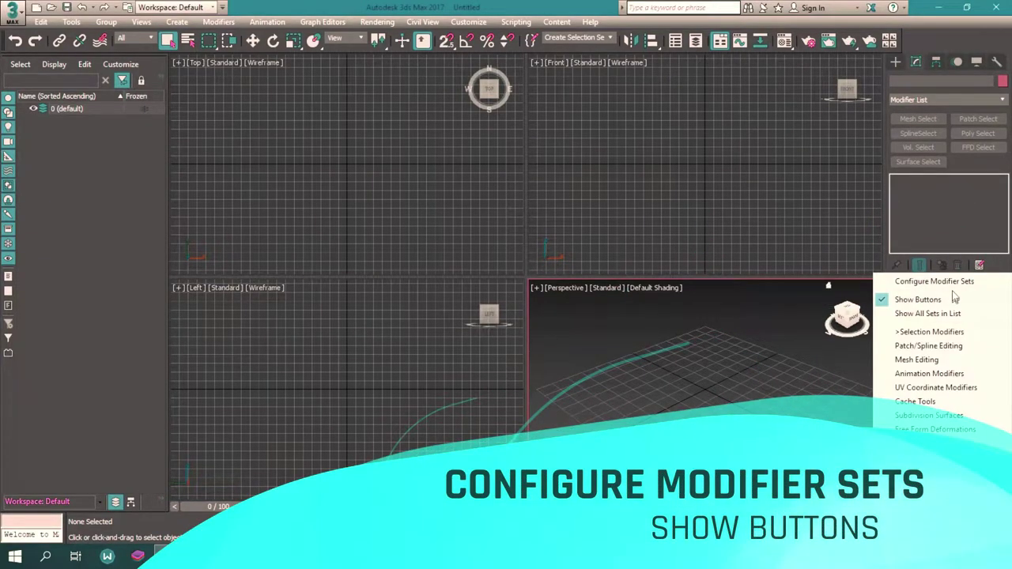
pyautogui.click(955, 281)
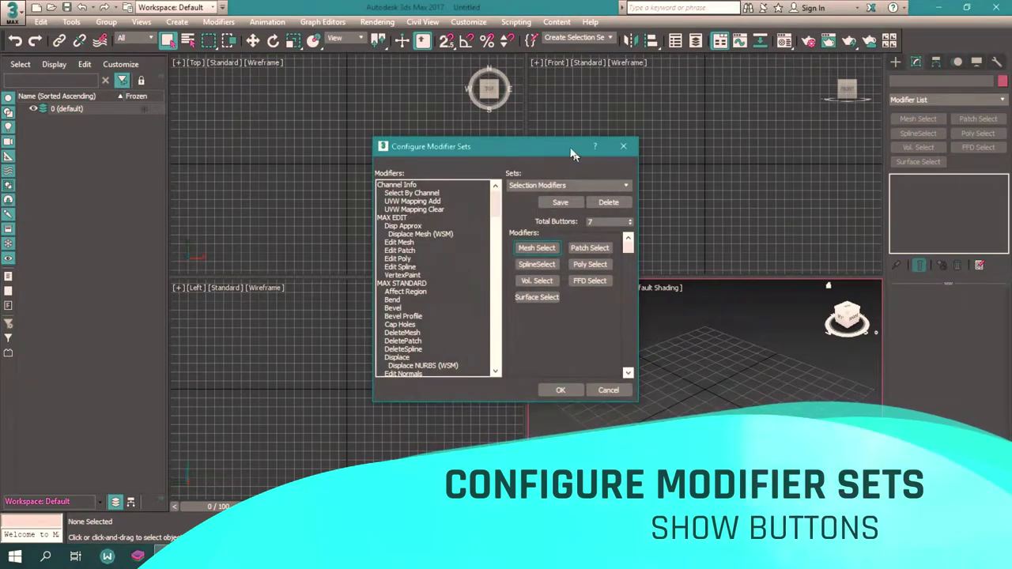
# Put Edit Poly and Edit Spline in place of Mesh Select and Patch Select, with 12 total buttons
pyautogui.moveTo(579, 142); pyautogui.dragTo(772, 117)
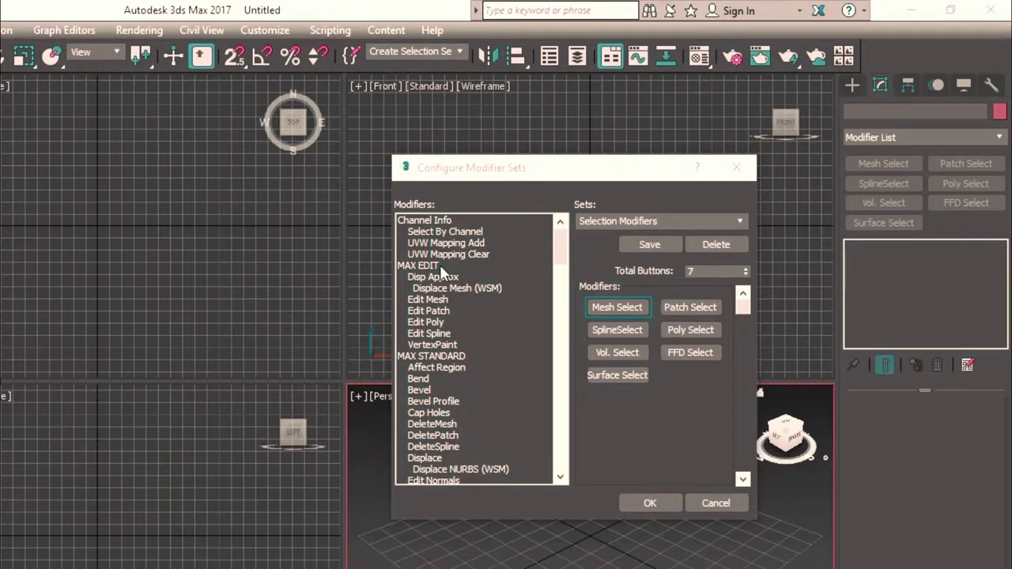
pyautogui.moveTo(426, 322); pyautogui.dragTo(617, 307)
pyautogui.click(745, 268)
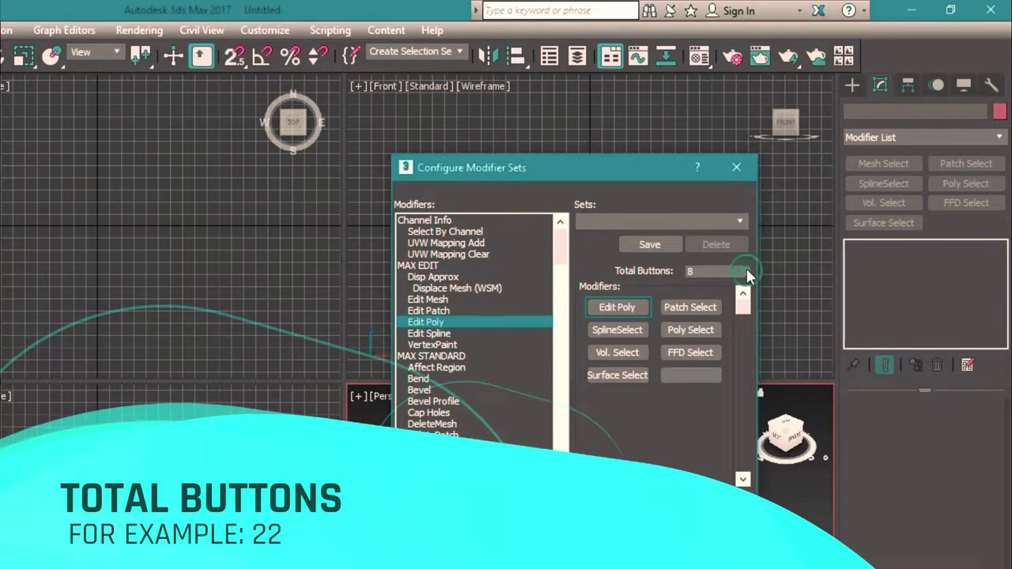
pyautogui.moveTo(747, 268); pyautogui.dragTo(700, 256)
pyautogui.moveTo(430, 333)
pyautogui.mouseDown()
pyautogui.moveTo(482, 344)
pyautogui.moveTo(690, 307)
pyautogui.mouseUp()
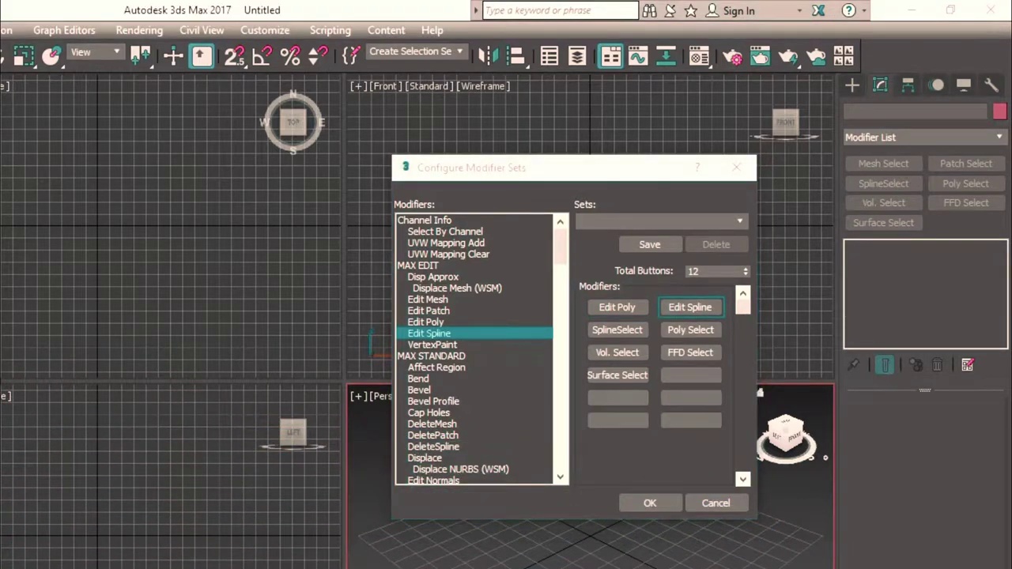
# Add Bend, Cap Holes and two FFD(box) buttons to the set
pyautogui.moveTo(419, 379)
pyautogui.mouseDown()
pyautogui.moveTo(427, 392)
pyautogui.moveTo(621, 378)
pyautogui.mouseUp()
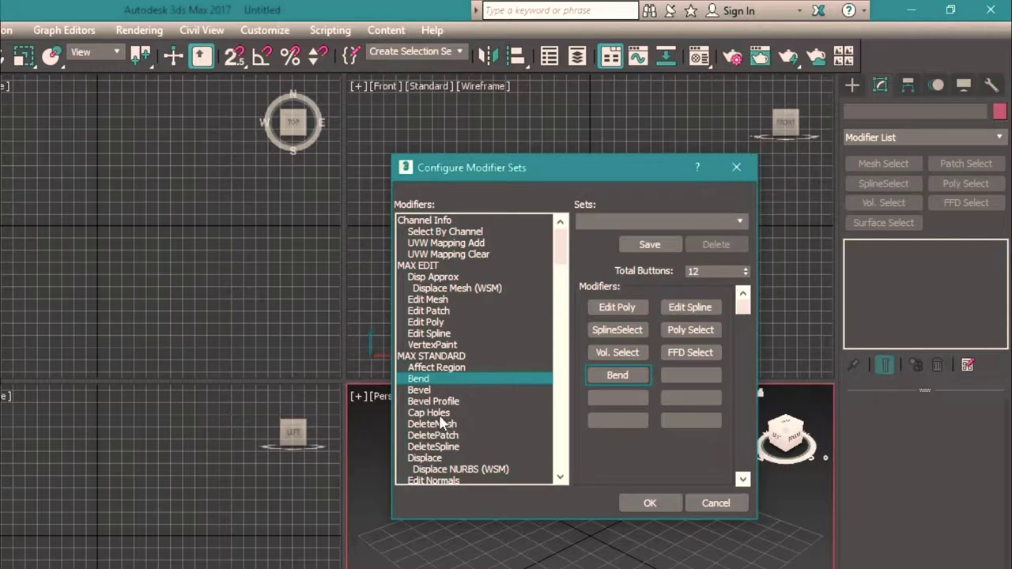
pyautogui.moveTo(431, 412); pyautogui.dragTo(690, 374)
pyautogui.moveTo(560, 241); pyautogui.dragTo(557, 267)
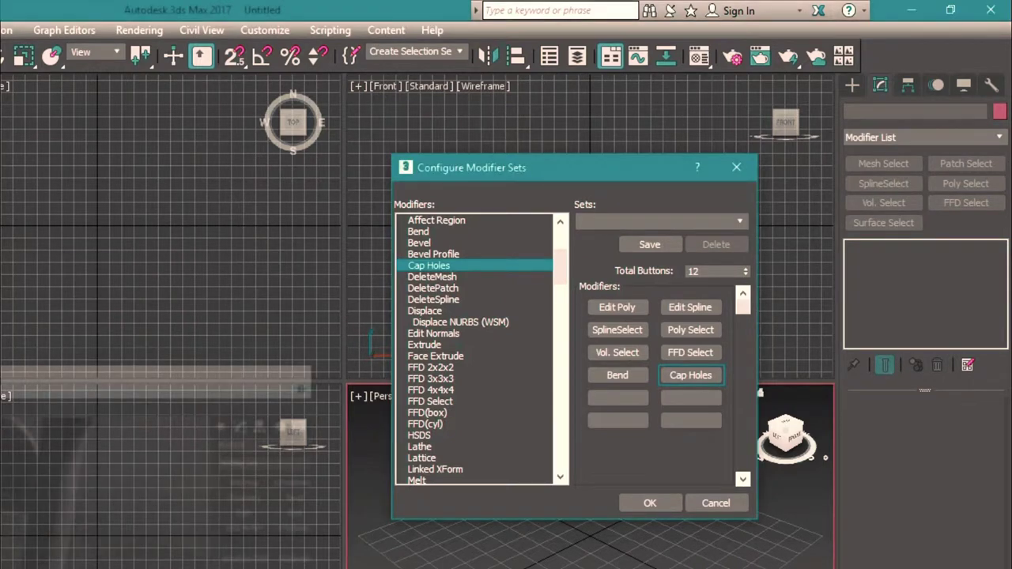
pyautogui.moveTo(469, 392); pyautogui.dragTo(542, 399)
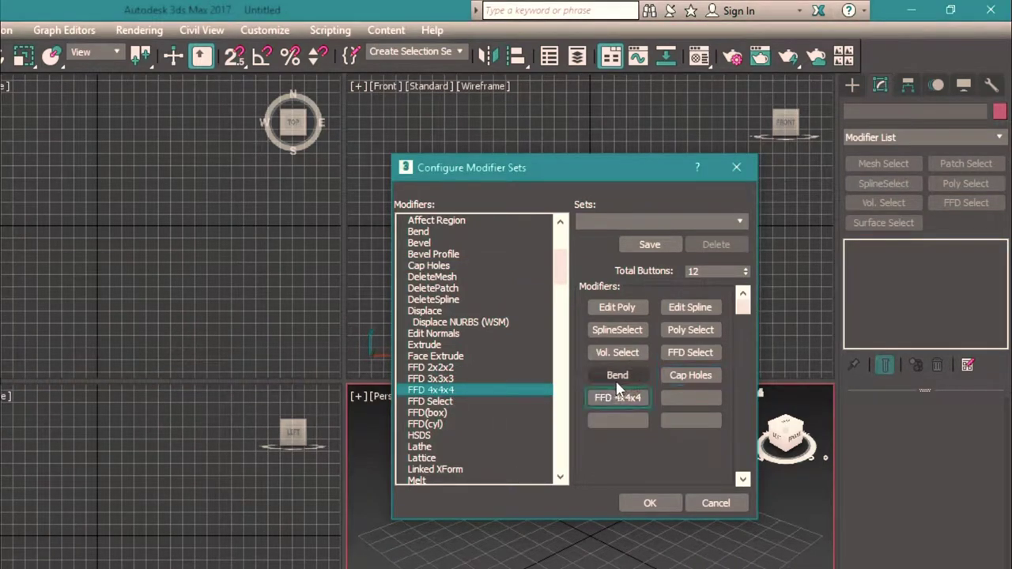
pyautogui.moveTo(430, 414); pyautogui.dragTo(617, 397)
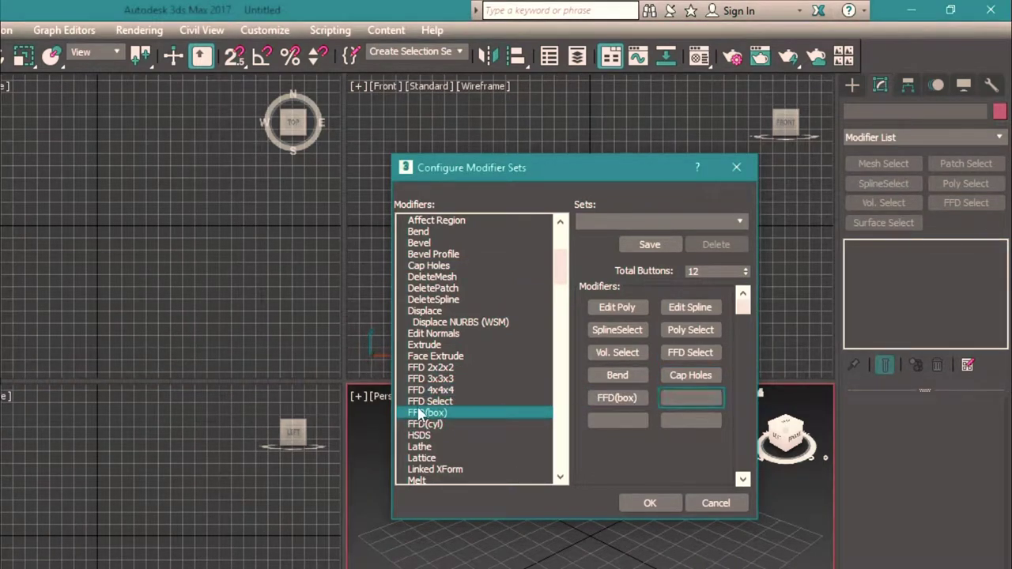
pyautogui.moveTo(417, 415); pyautogui.dragTo(696, 396)
pyautogui.moveTo(563, 265)
pyautogui.mouseDown()
pyautogui.moveTo(562, 300)
pyautogui.moveTo(528, 347)
pyautogui.mouseUp()
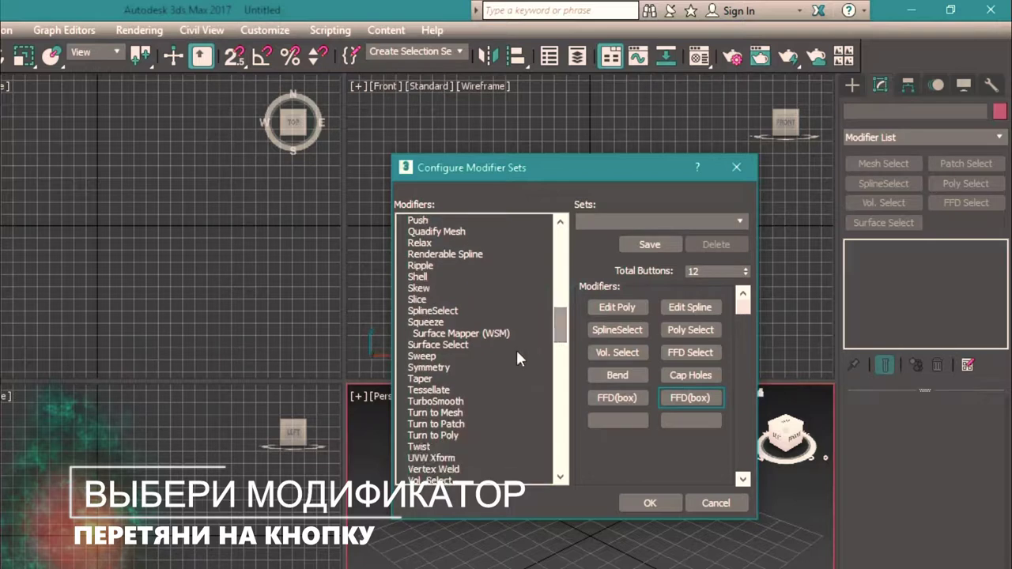
# Add Symmetry below FFD(box) and Skin, and raise Total Buttons to 14
pyautogui.moveTo(442, 368); pyautogui.dragTo(617, 420)
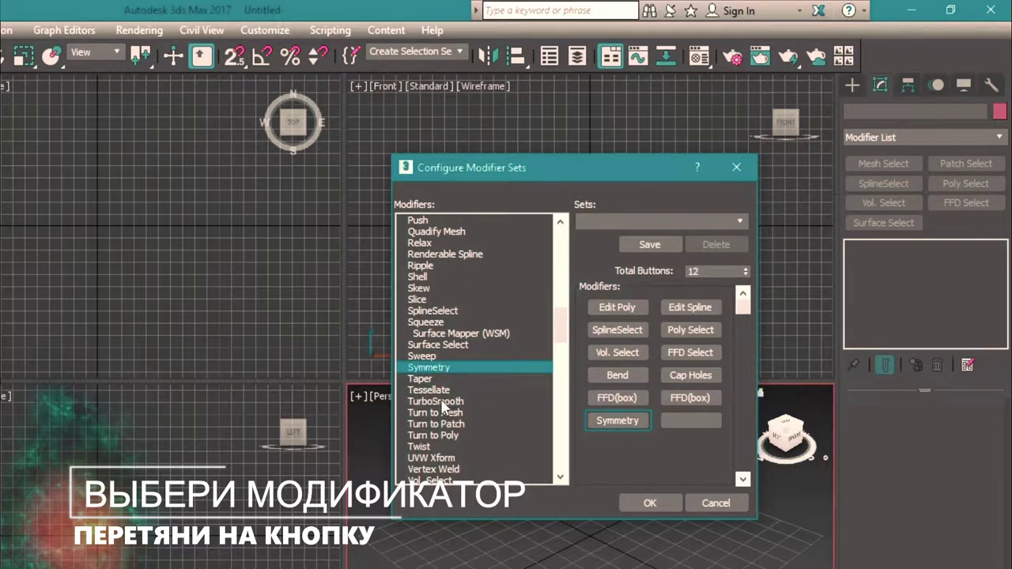
pyautogui.click(436, 402)
pyautogui.moveTo(564, 324); pyautogui.dragTo(564, 358)
pyautogui.moveTo(417, 379); pyautogui.dragTo(691, 422)
pyautogui.click(745, 268)
pyautogui.click(745, 268)
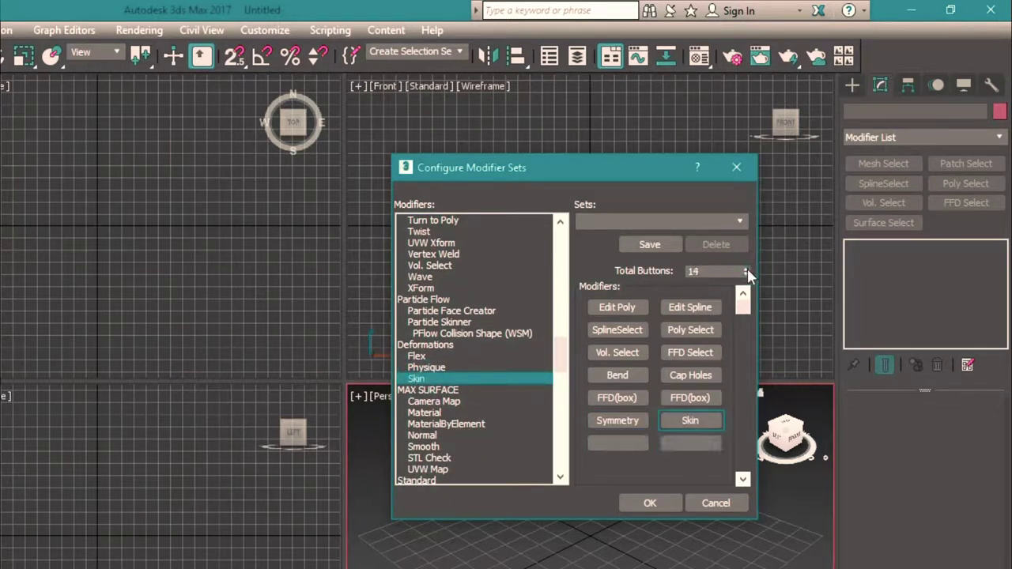
pyautogui.scroll(-1, 558, 349)
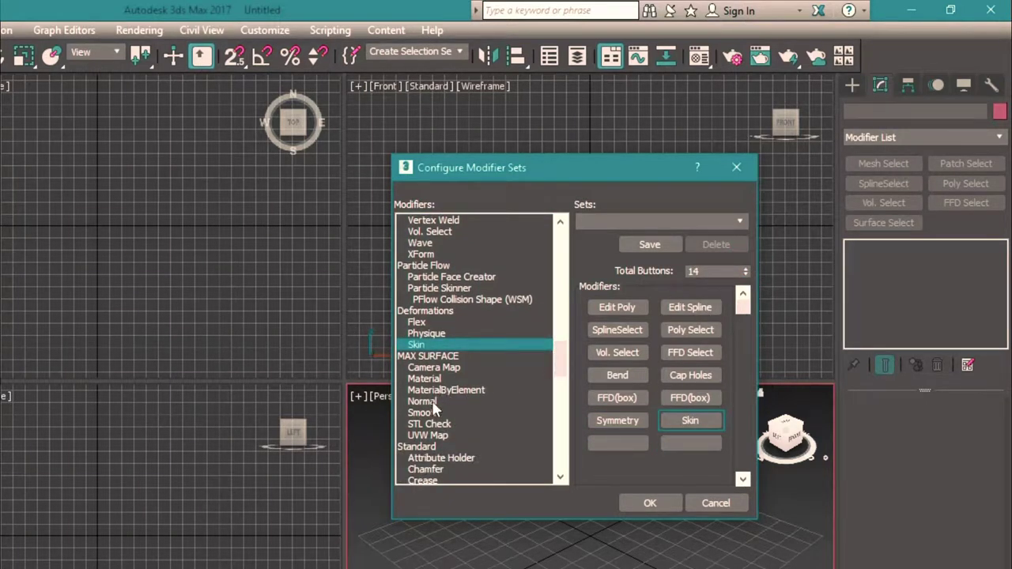
# Put Smooth below Symmetry, UVW Map over SplineSelect, and Unwrap UVW over Poly Select
pyautogui.moveTo(427, 412); pyautogui.dragTo(618, 442)
pyautogui.moveTo(435, 439); pyautogui.dragTo(591, 378)
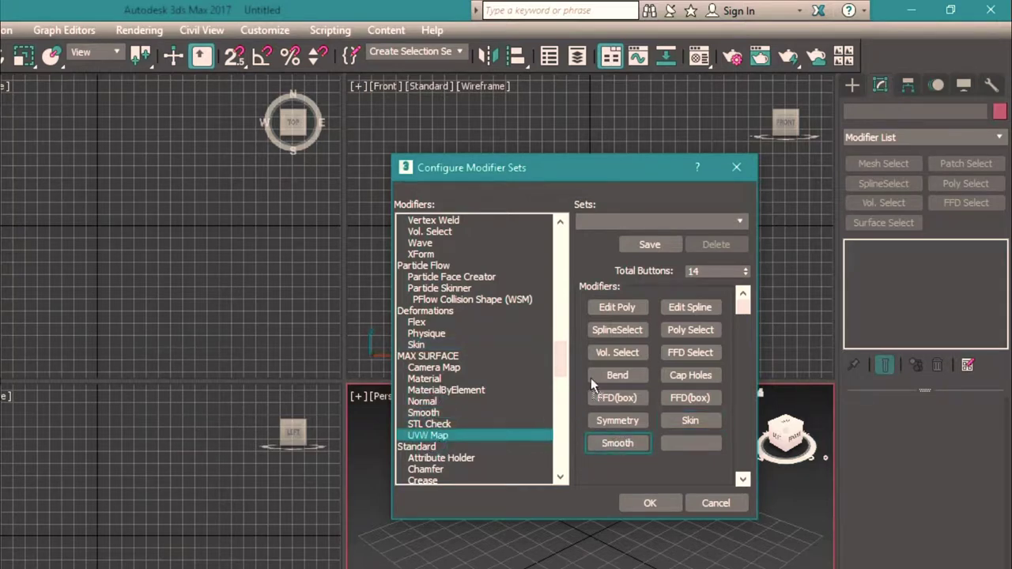
pyautogui.moveTo(620, 336); pyautogui.dragTo(618, 330)
pyautogui.moveTo(561, 356); pyautogui.dragTo(546, 411)
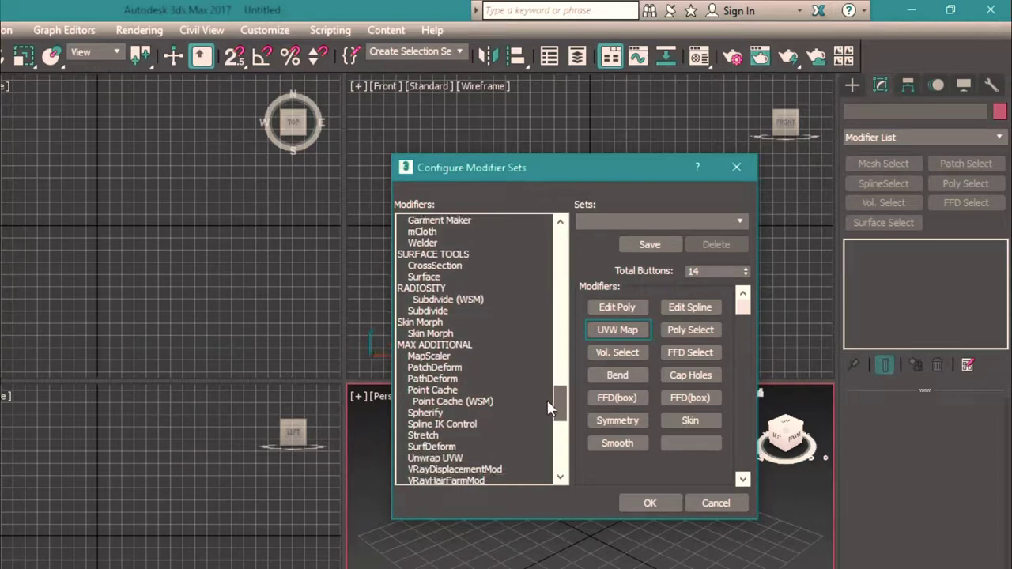
pyautogui.moveTo(439, 435); pyautogui.dragTo(689, 333)
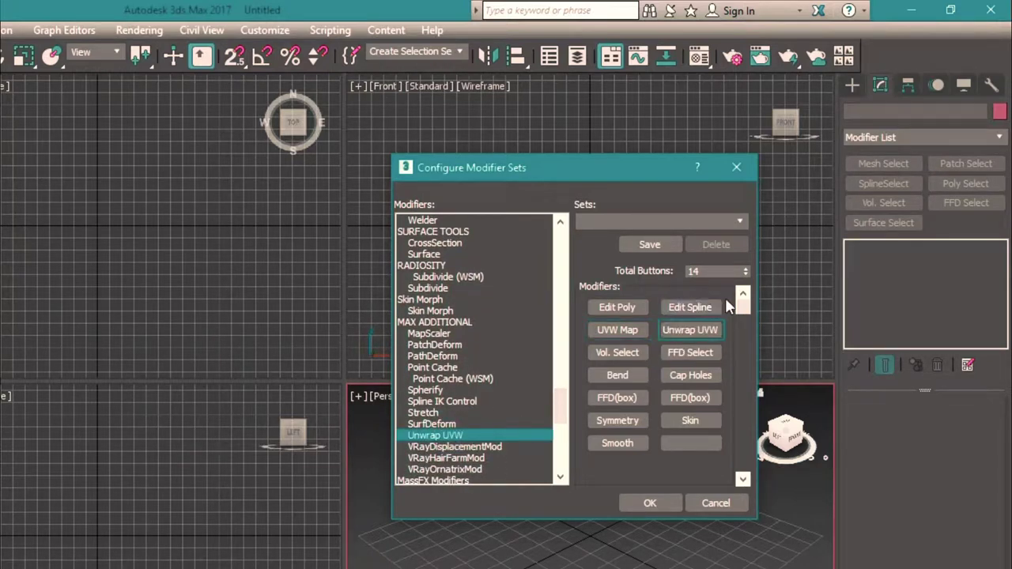
pyautogui.moveTo(560, 401); pyautogui.dragTo(559, 413)
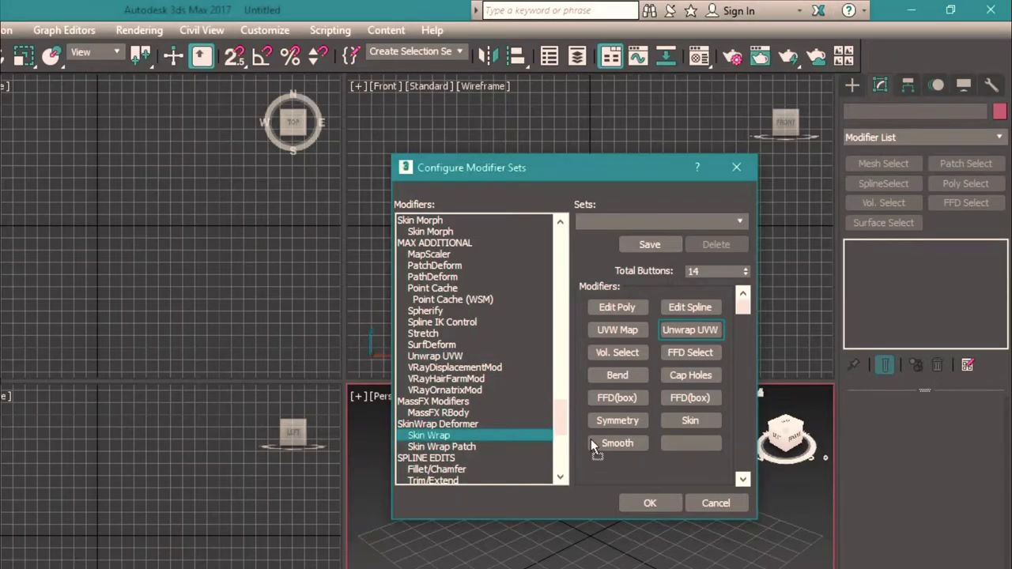
# Set Total Buttons to 16 and place Skin Wrap in the empty button beside Smooth
pyautogui.click(745, 273)
pyautogui.click(746, 274)
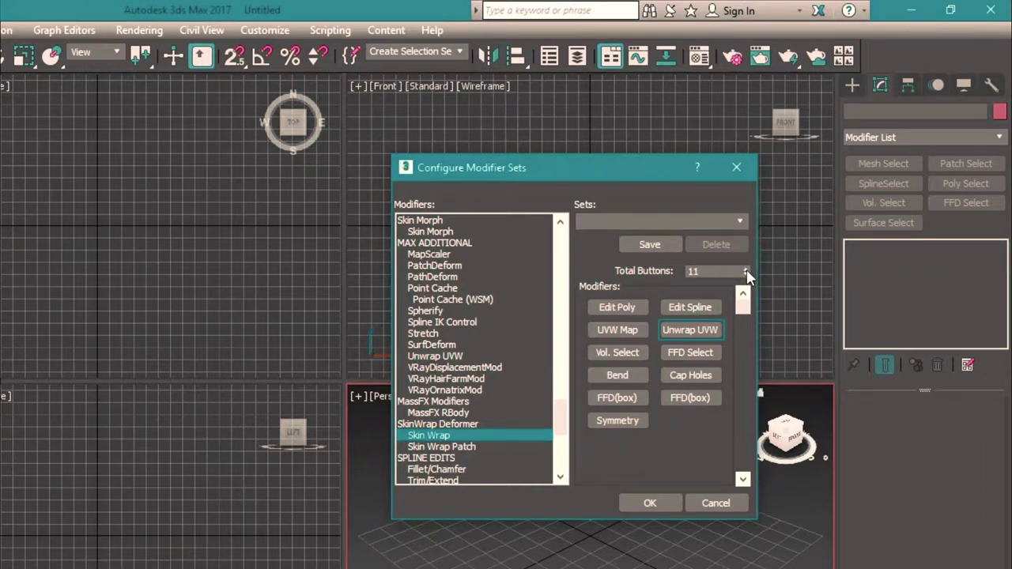
pyautogui.click(745, 271)
pyautogui.click(745, 271)
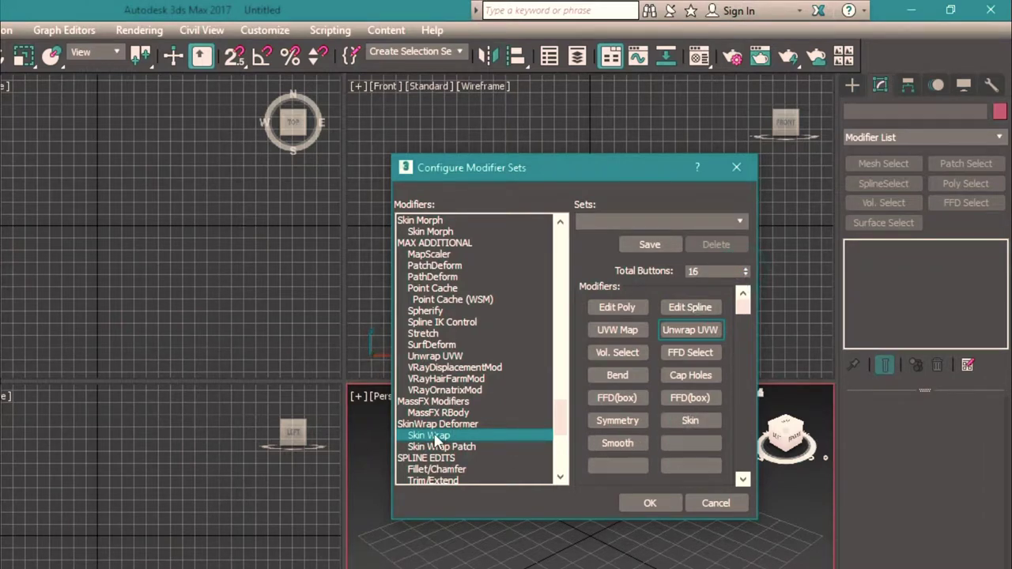
pyautogui.moveTo(439, 438); pyautogui.dragTo(700, 436)
pyautogui.moveTo(556, 423); pyautogui.dragTo(554, 434)
# Add Hair and Fur (WSM) to an empty button and raise the total to 18
pyautogui.scroll(-1, 552, 427)
pyautogui.scroll(-1, 550, 431)
pyautogui.scroll(-1, 548, 435)
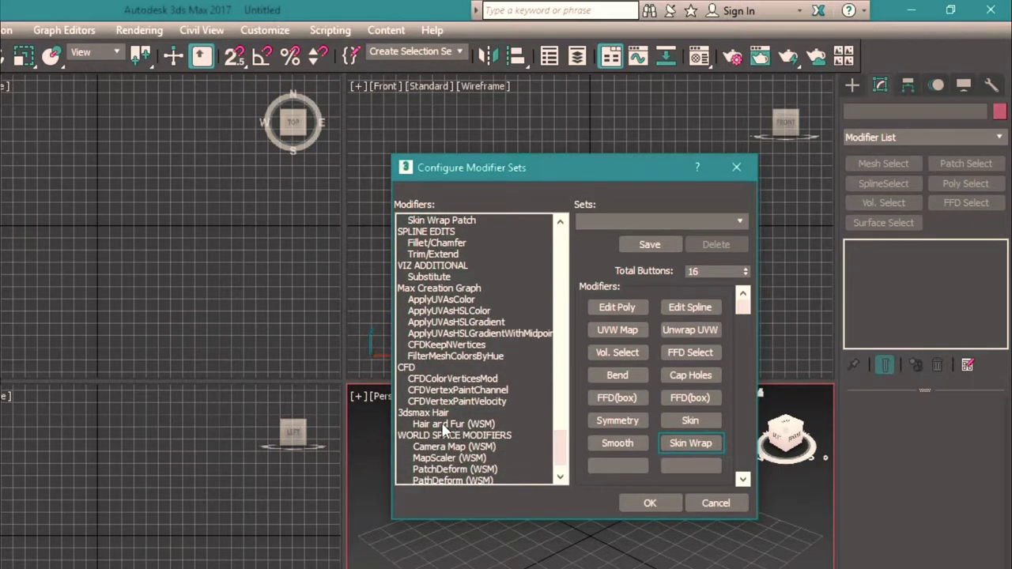
pyautogui.moveTo(446, 427); pyautogui.dragTo(685, 469)
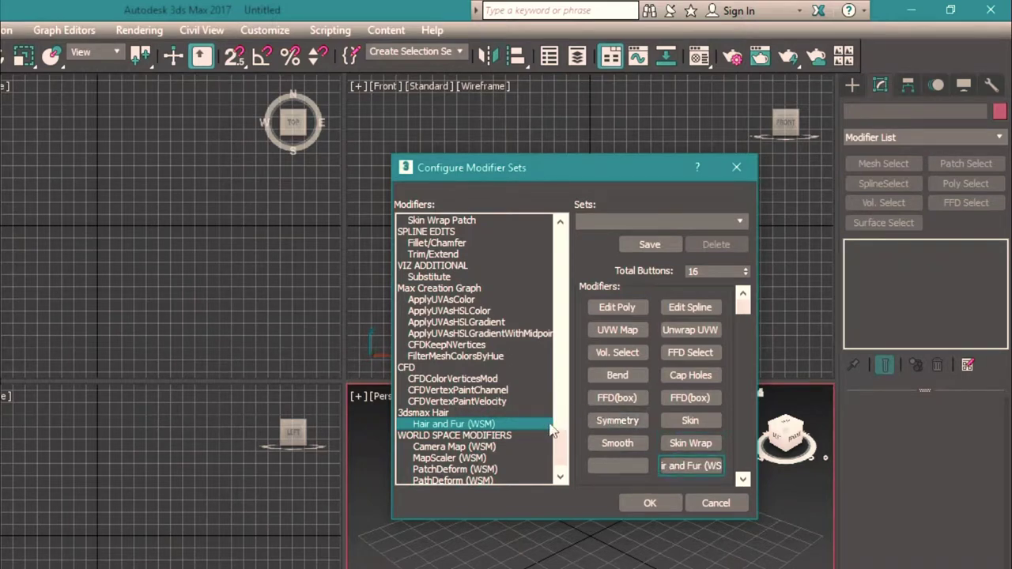
pyautogui.click(745, 269)
pyautogui.click(745, 268)
pyautogui.scroll(-2, 559, 457)
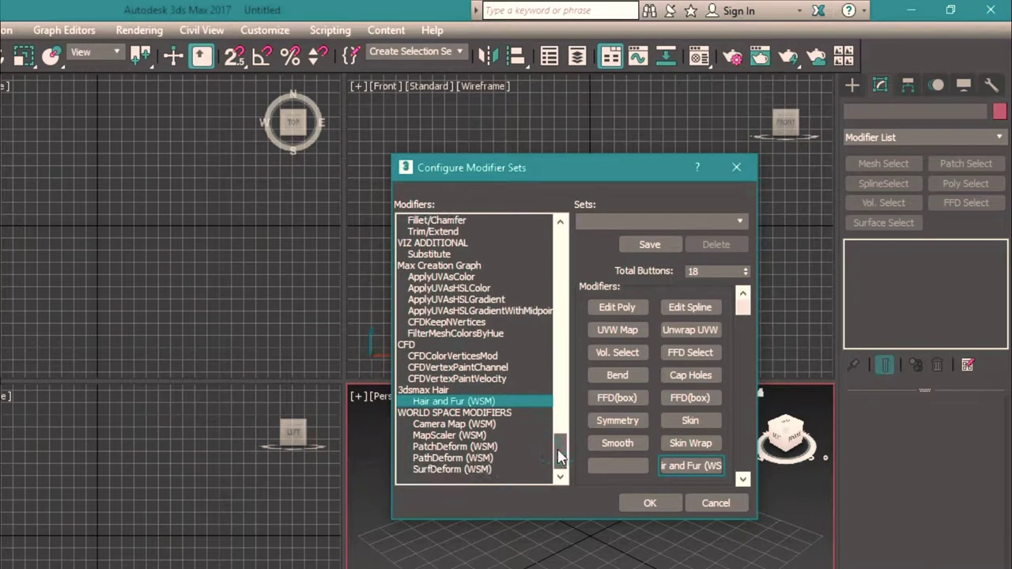
pyautogui.moveTo(559, 457); pyautogui.dragTo(560, 246)
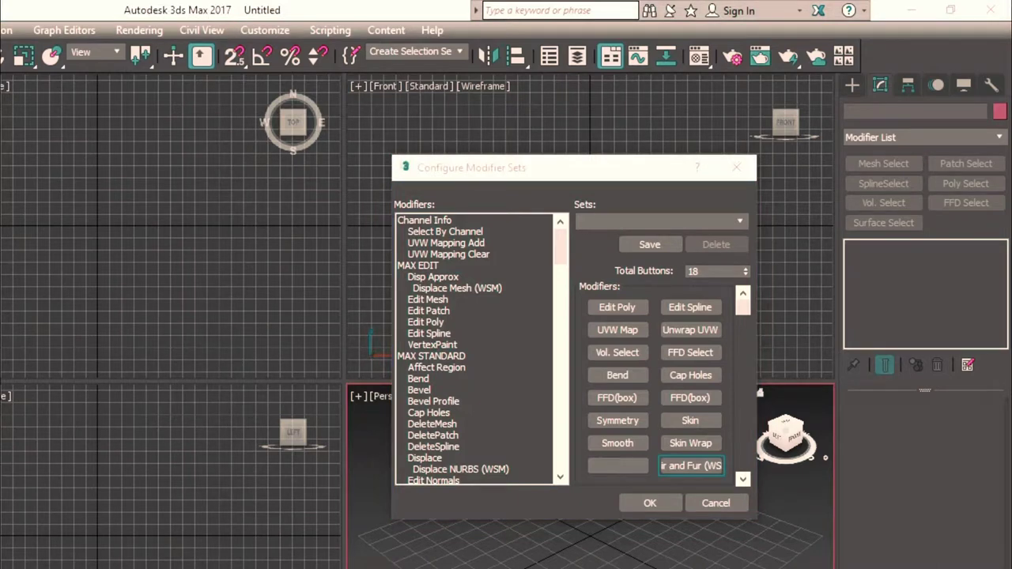
# Drop Extrude into an empty slot of the 21-button set
pyautogui.click(565, 343)
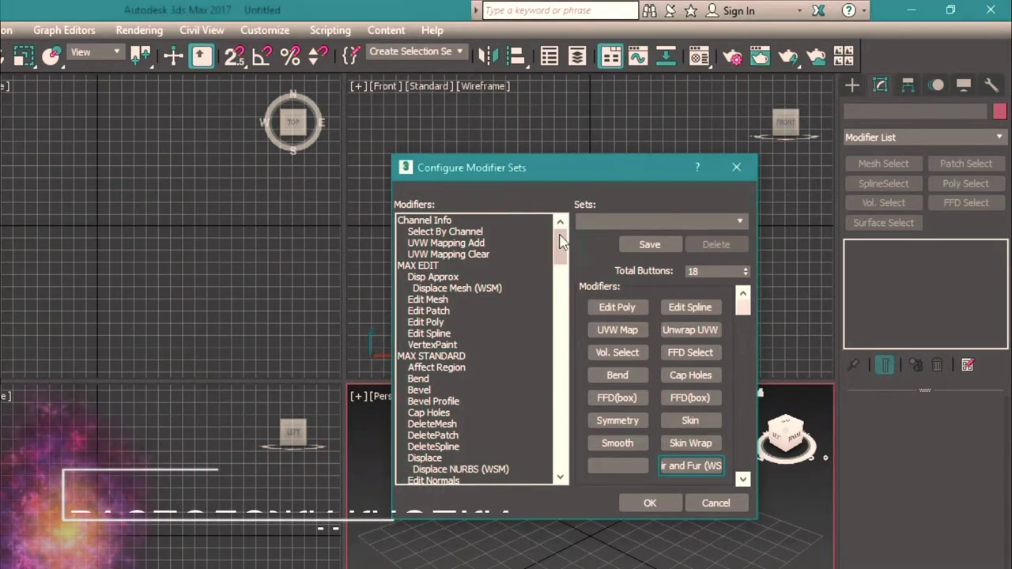
pyautogui.moveTo(563, 252); pyautogui.dragTo(567, 271)
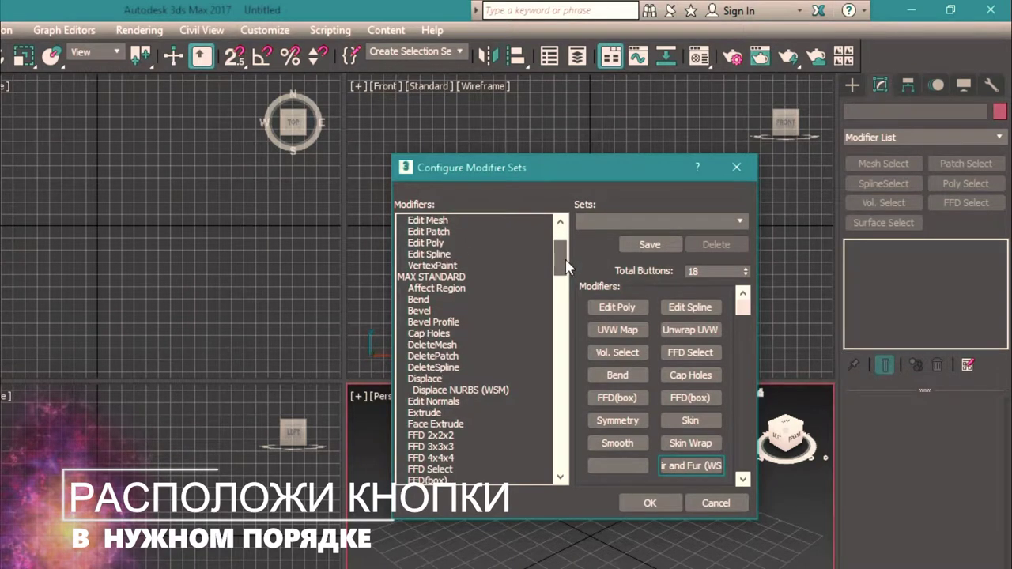
pyautogui.moveTo(428, 395); pyautogui.dragTo(618, 465)
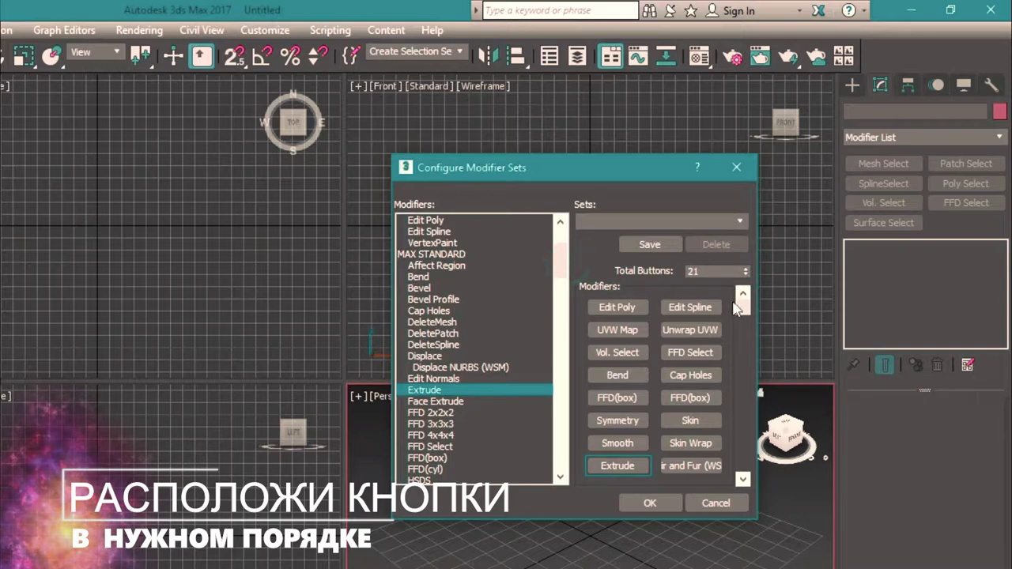
pyautogui.click(742, 479)
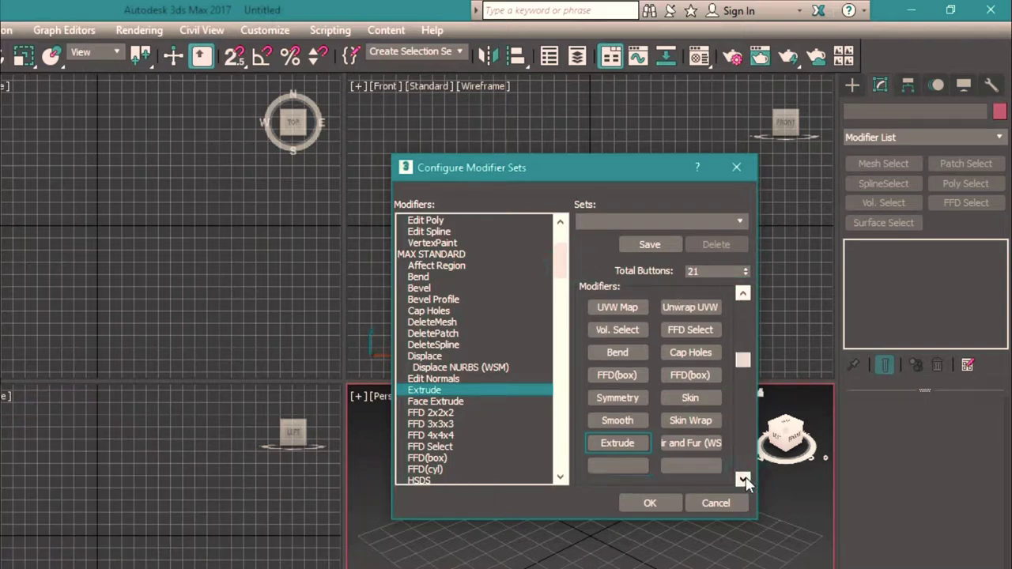
pyautogui.click(742, 480)
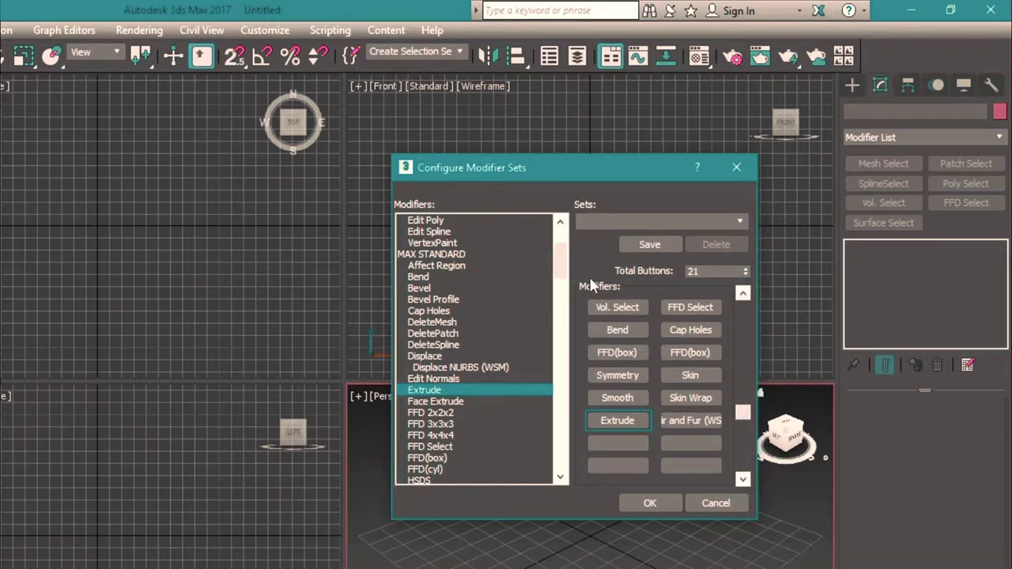
# Move Bend to the empty slot after Hair and Fur
pyautogui.moveTo(618, 330); pyautogui.dragTo(601, 443)
pyautogui.click(632, 340)
pyautogui.moveTo(560, 259); pyautogui.dragTo(575, 269)
pyautogui.click(742, 293)
pyautogui.click(742, 294)
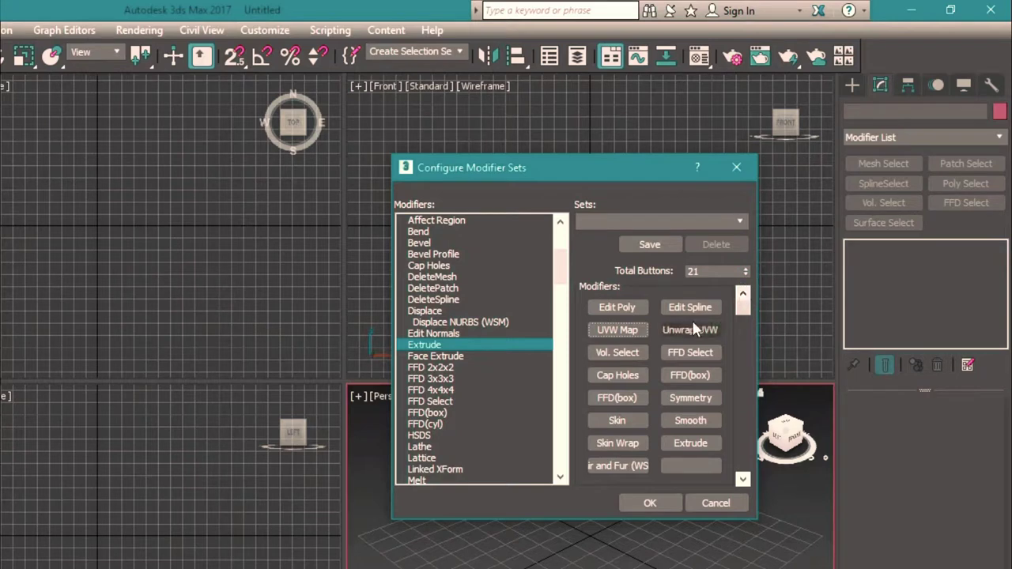
# Add Mirror to the last empty button and replace Vol. Select with Shell
pyautogui.moveTo(560, 260); pyautogui.dragTo(560, 282)
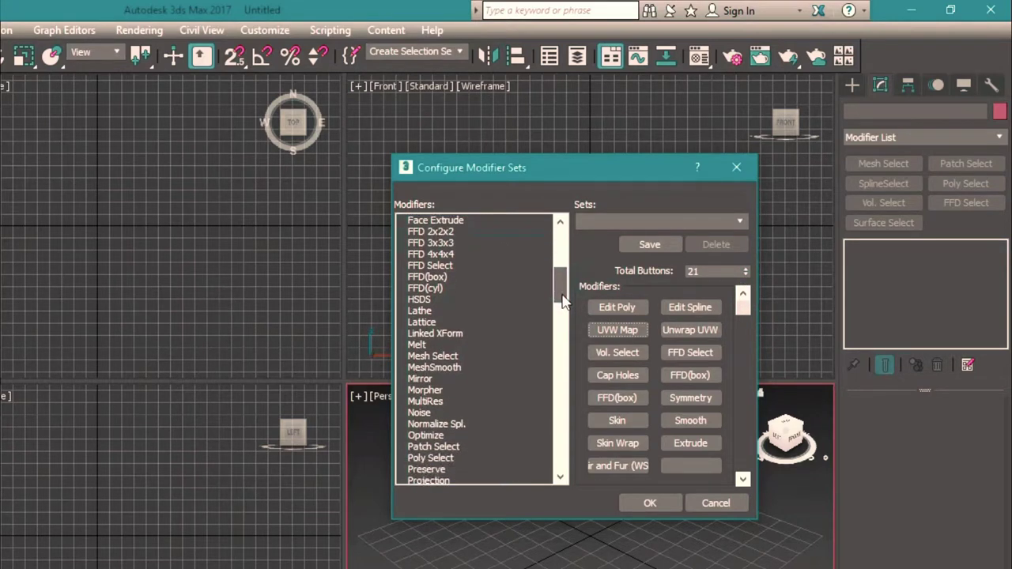
pyautogui.moveTo(430, 383); pyautogui.dragTo(690, 466)
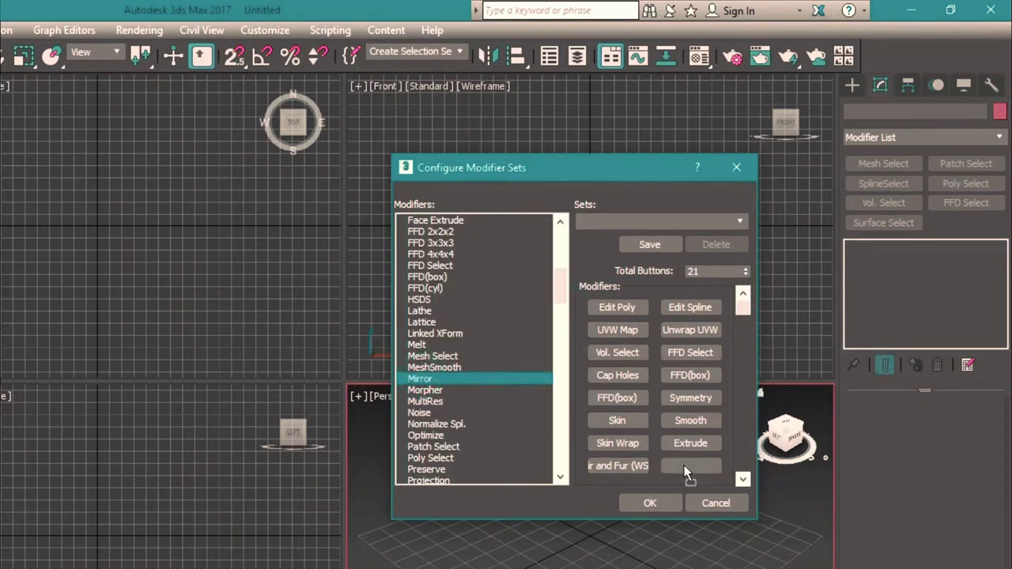
pyautogui.moveTo(563, 290); pyautogui.dragTo(562, 308)
pyautogui.moveTo(419, 434); pyautogui.dragTo(637, 348)
pyautogui.moveTo(560, 304); pyautogui.dragTo(558, 332)
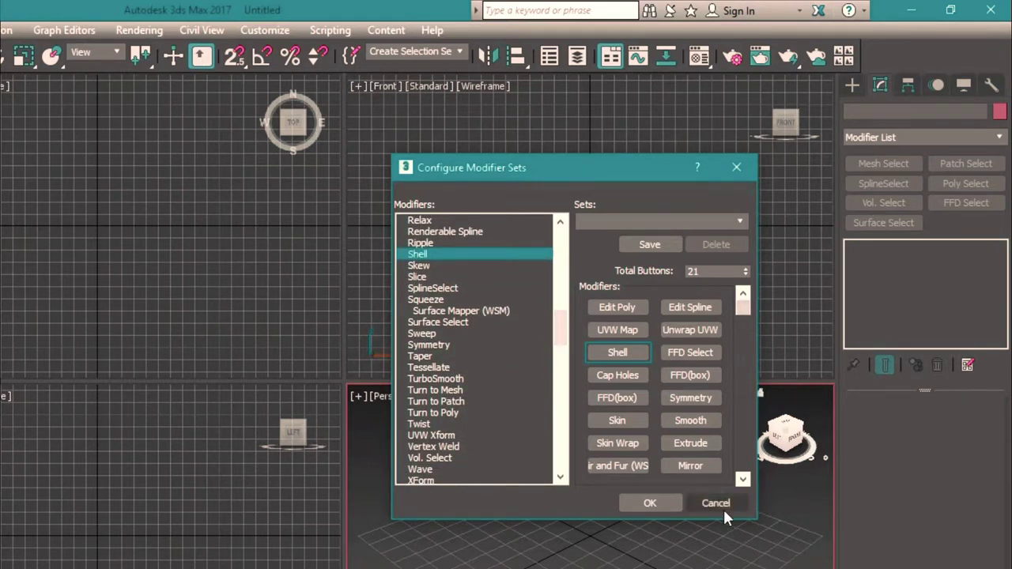
# Replace the Shell button with Tessellate
pyautogui.click(744, 310)
pyautogui.moveTo(747, 309)
pyautogui.mouseDown()
pyautogui.moveTo(740, 340)
pyautogui.moveTo(744, 312)
pyautogui.mouseUp()
pyautogui.click(429, 367)
pyautogui.moveTo(431, 379); pyautogui.dragTo(441, 390)
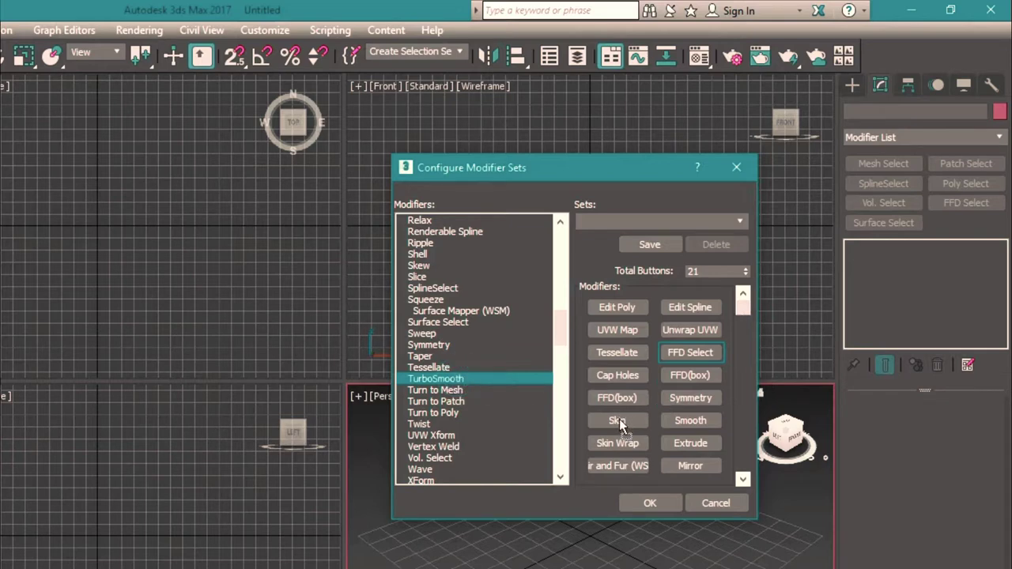
# Swap Extrude for TurboSmooth and put Push in the empty button below Mirror
pyautogui.click(689, 441)
pyautogui.moveTo(741, 313)
pyautogui.mouseDown()
pyautogui.moveTo(741, 338)
pyautogui.moveTo(746, 311)
pyautogui.mouseUp()
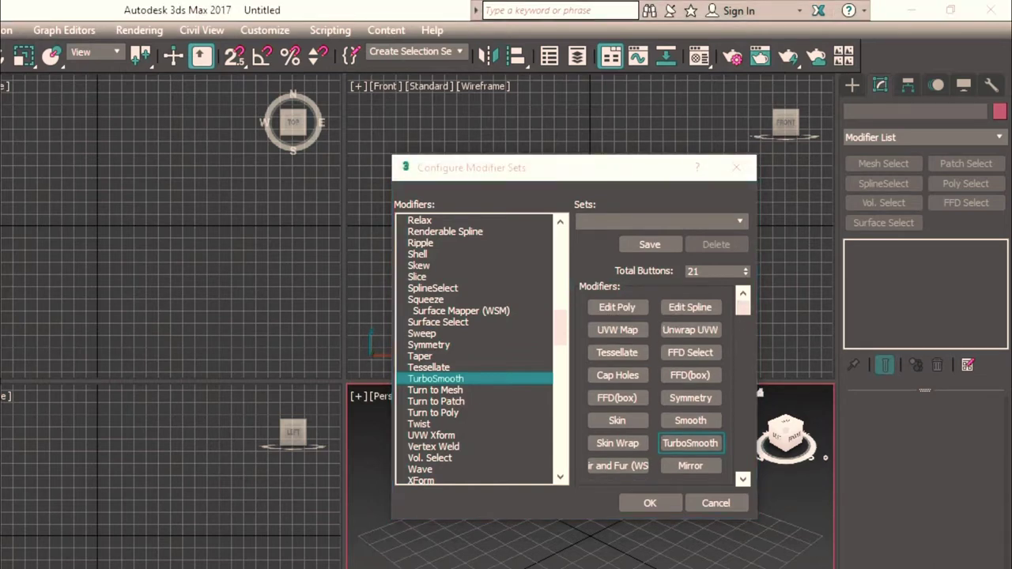
pyautogui.moveTo(556, 325); pyautogui.dragTo(560, 302)
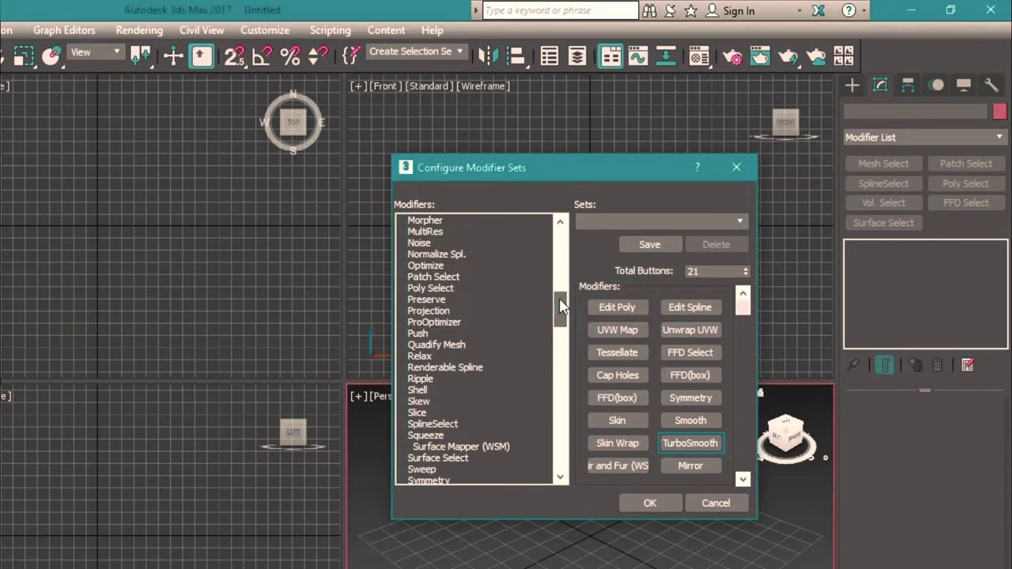
pyautogui.click(458, 335)
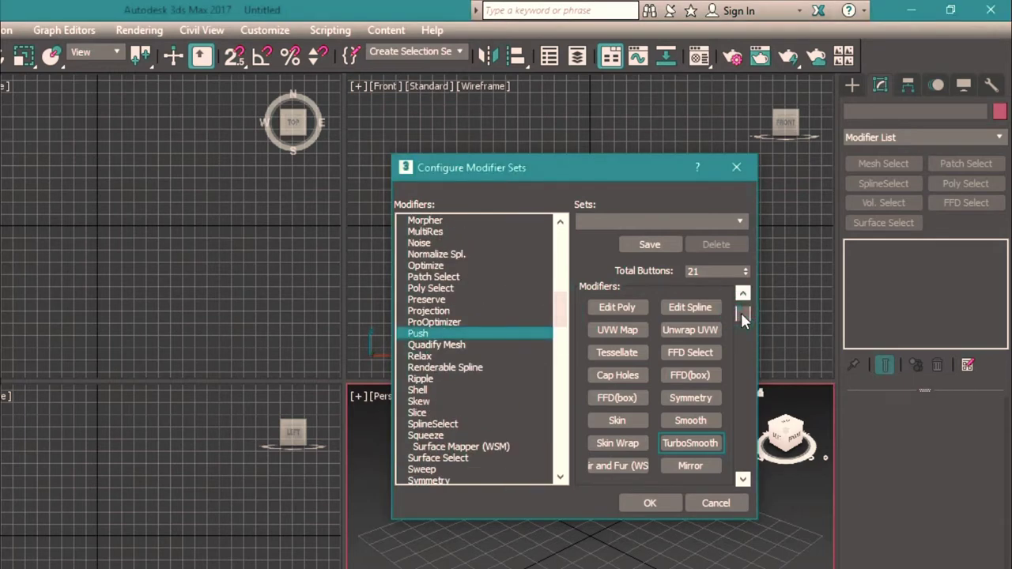
pyautogui.moveTo(741, 313); pyautogui.dragTo(749, 356)
pyautogui.click(682, 468)
# Accept the 21-button modifier set with OK so the Modify panel shows it
pyautogui.click(650, 504)
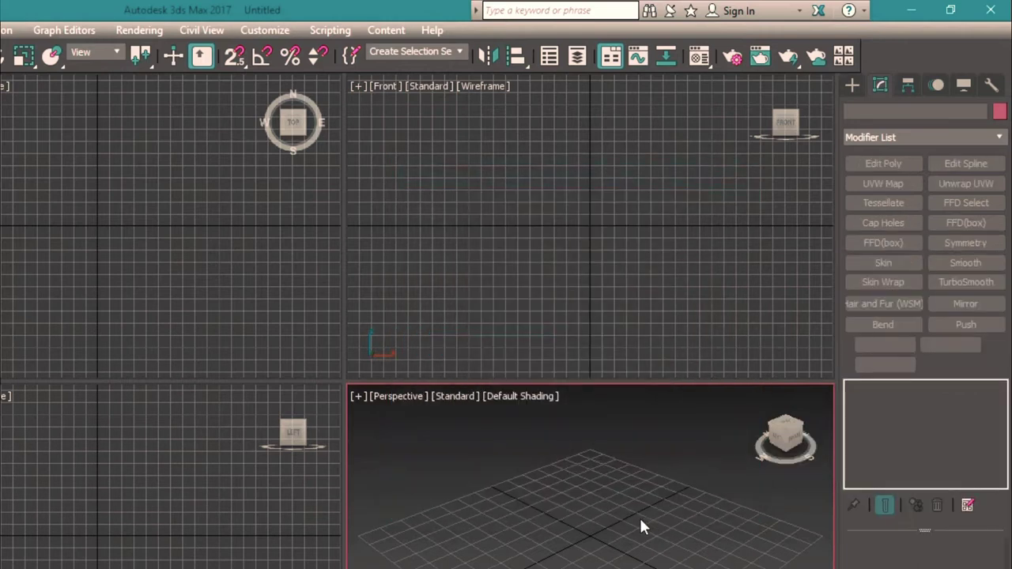